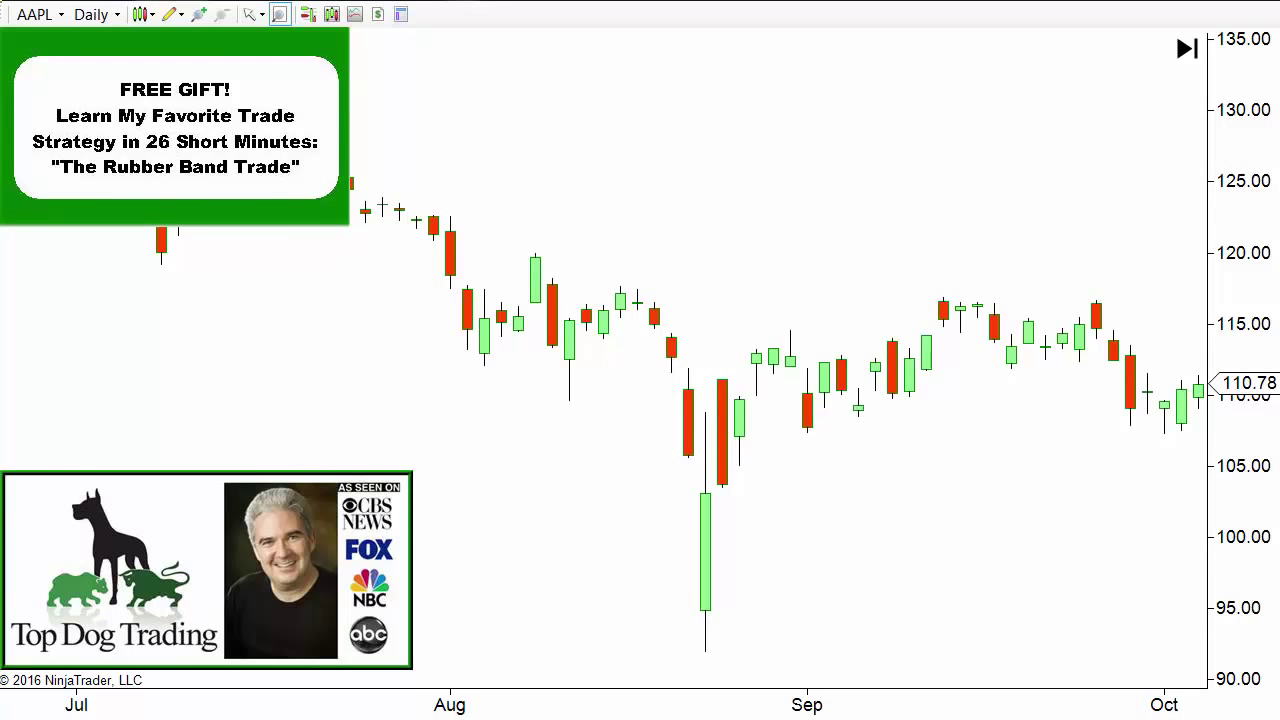
- Draw three rays on the AAPL chart from the July swing high through the start-of-August, early-August and mid-August highs
click(173, 17)
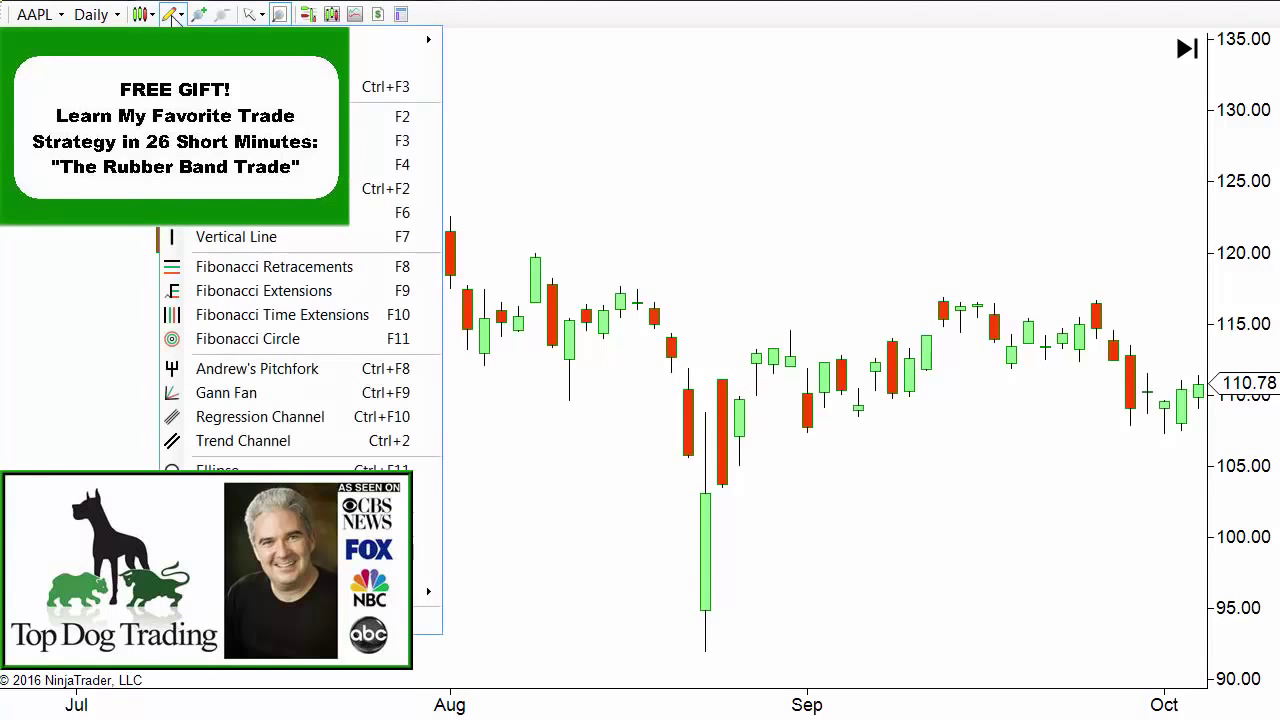
click(250, 140)
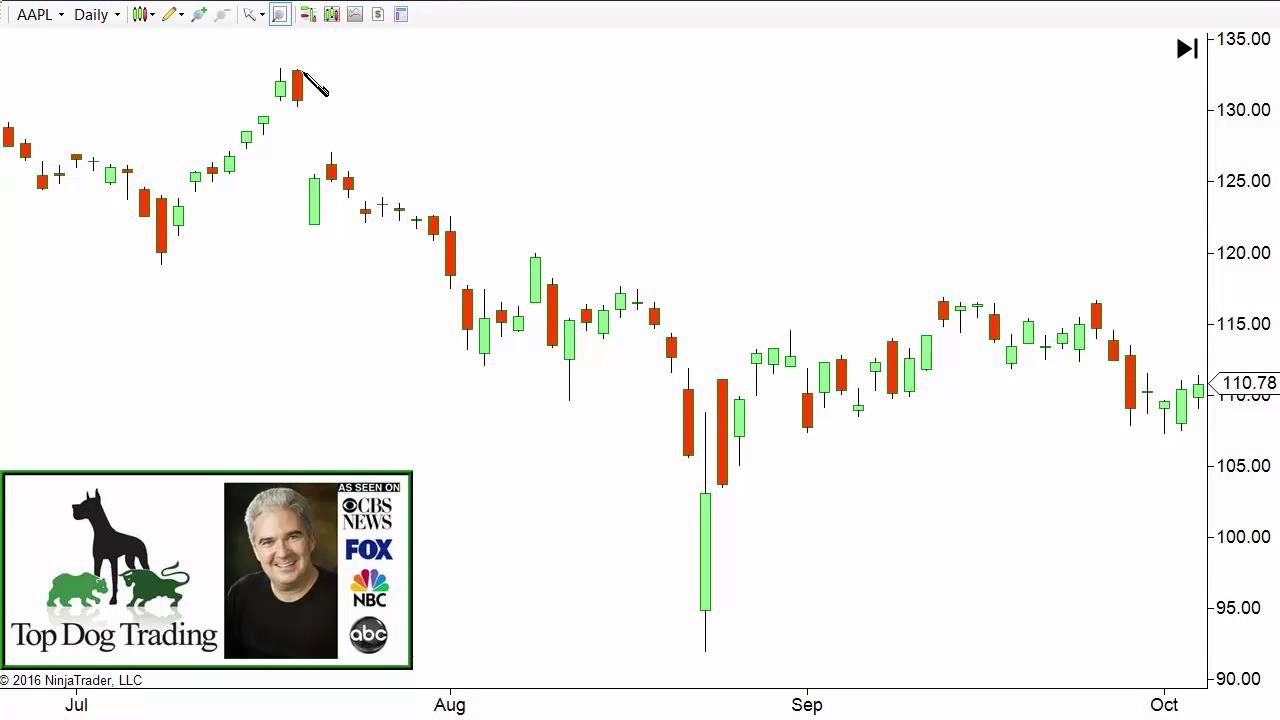
mouse_move(298, 70)
mouse_down()
mouse_move(334, 114)
mouse_move(450, 197)
mouse_move(452, 215)
mouse_up()
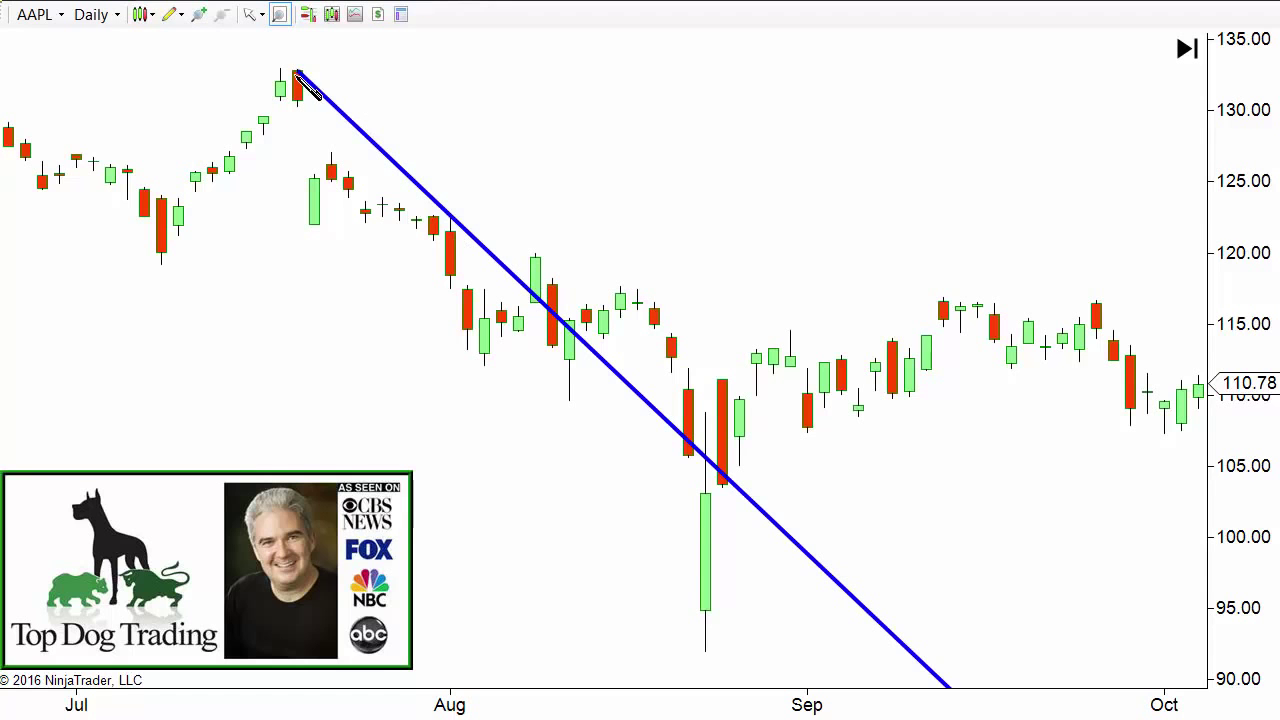
mouse_move(298, 72)
mouse_down()
mouse_move(420, 138)
mouse_move(450, 215)
mouse_move(545, 262)
mouse_up()
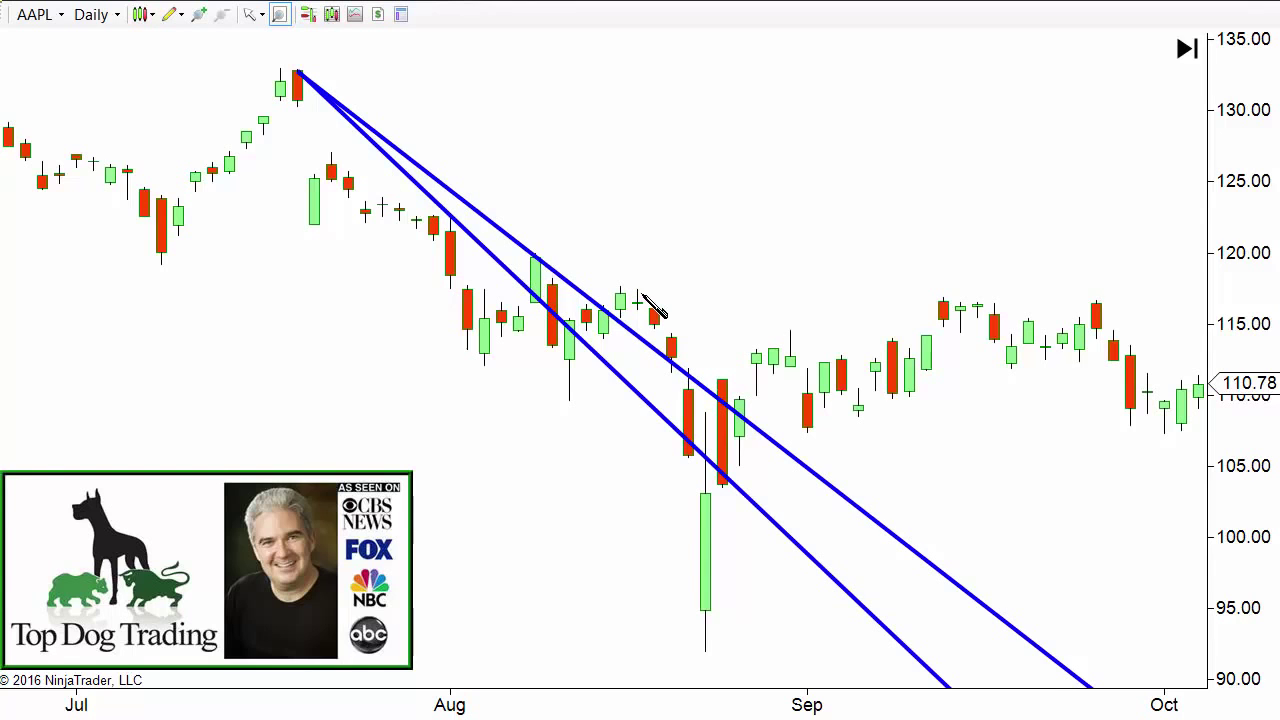
click(298, 71)
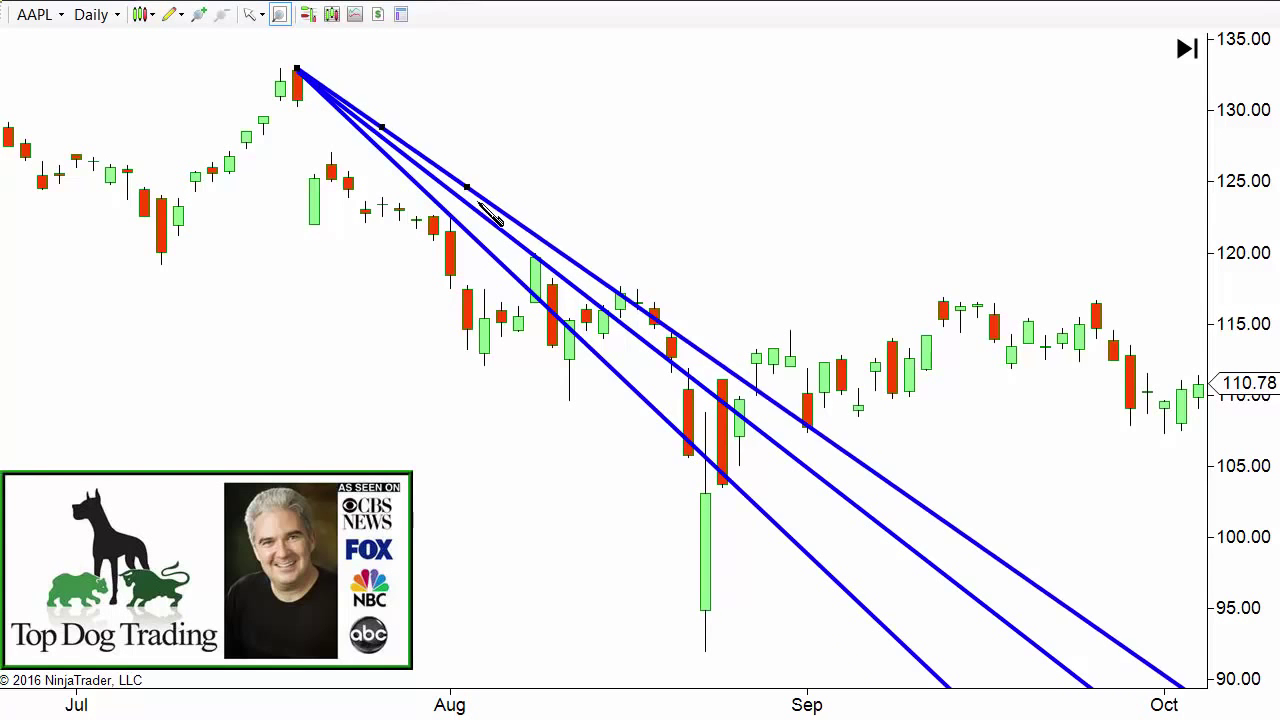
click(620, 287)
drag(620, 287, 636, 286)
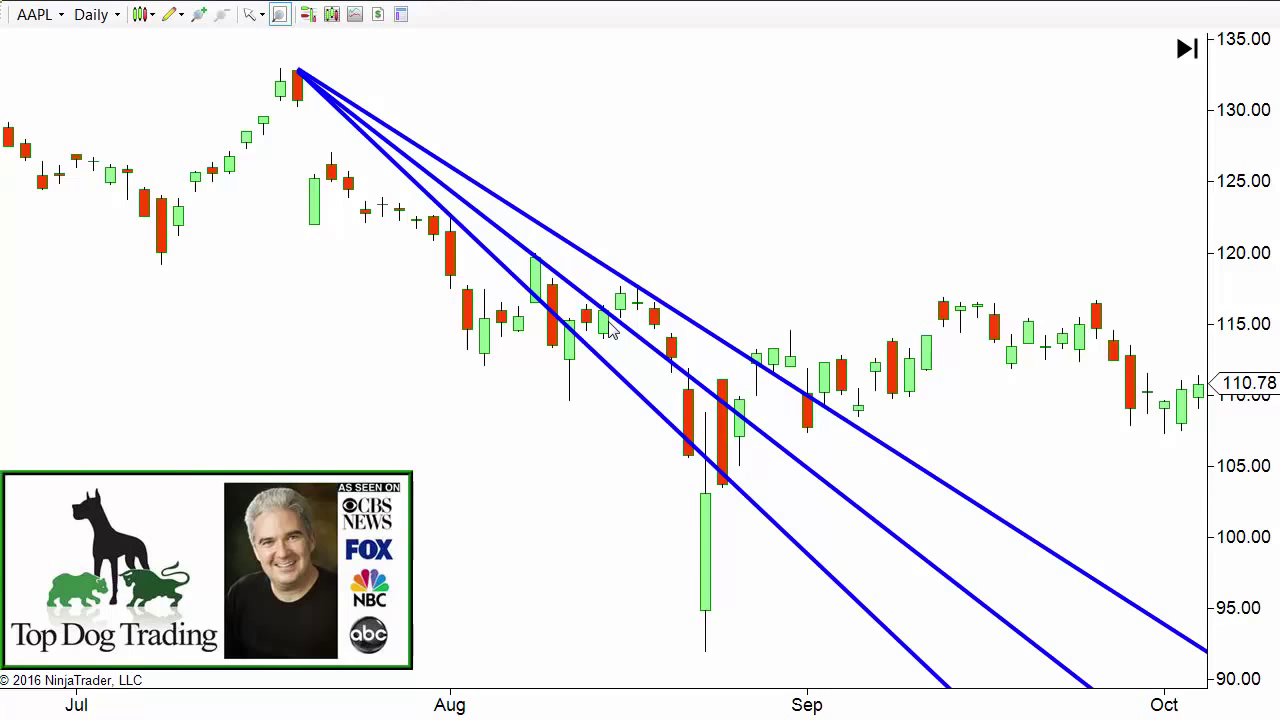
- Add an EMA indicator to the AAPL daily chart and set its period to 15
click(180, 15)
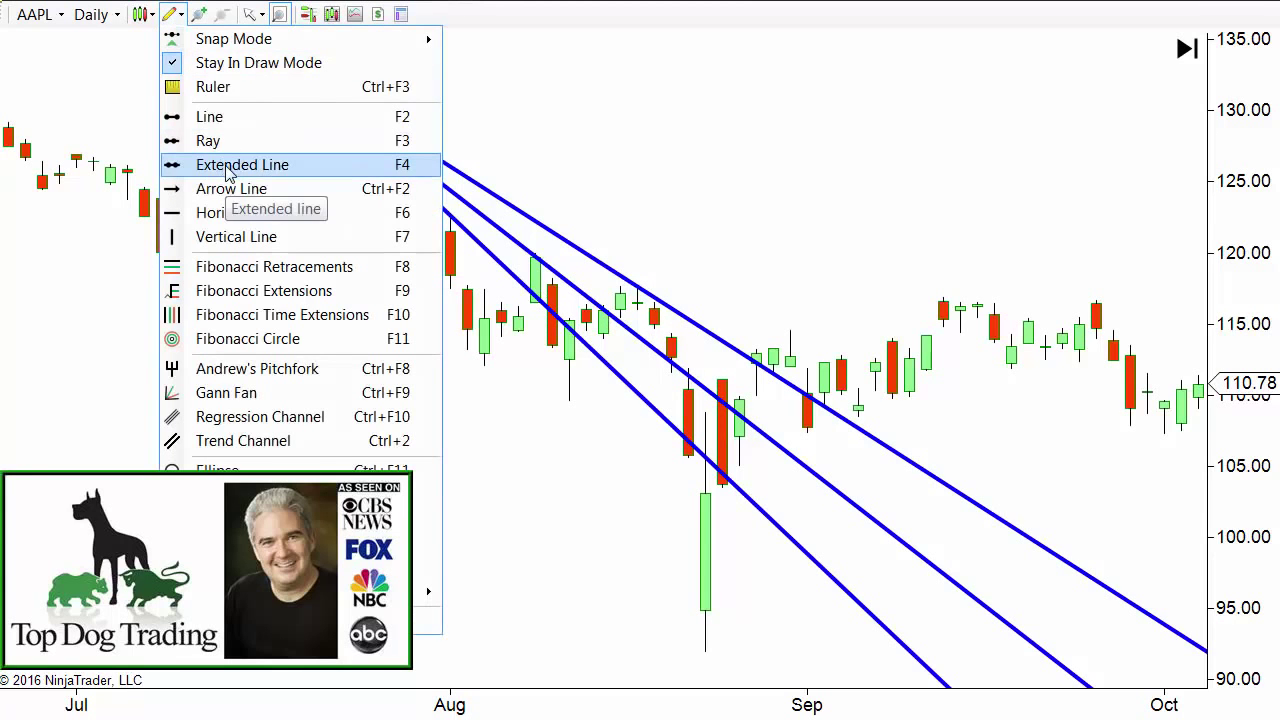
right_click(549, 155)
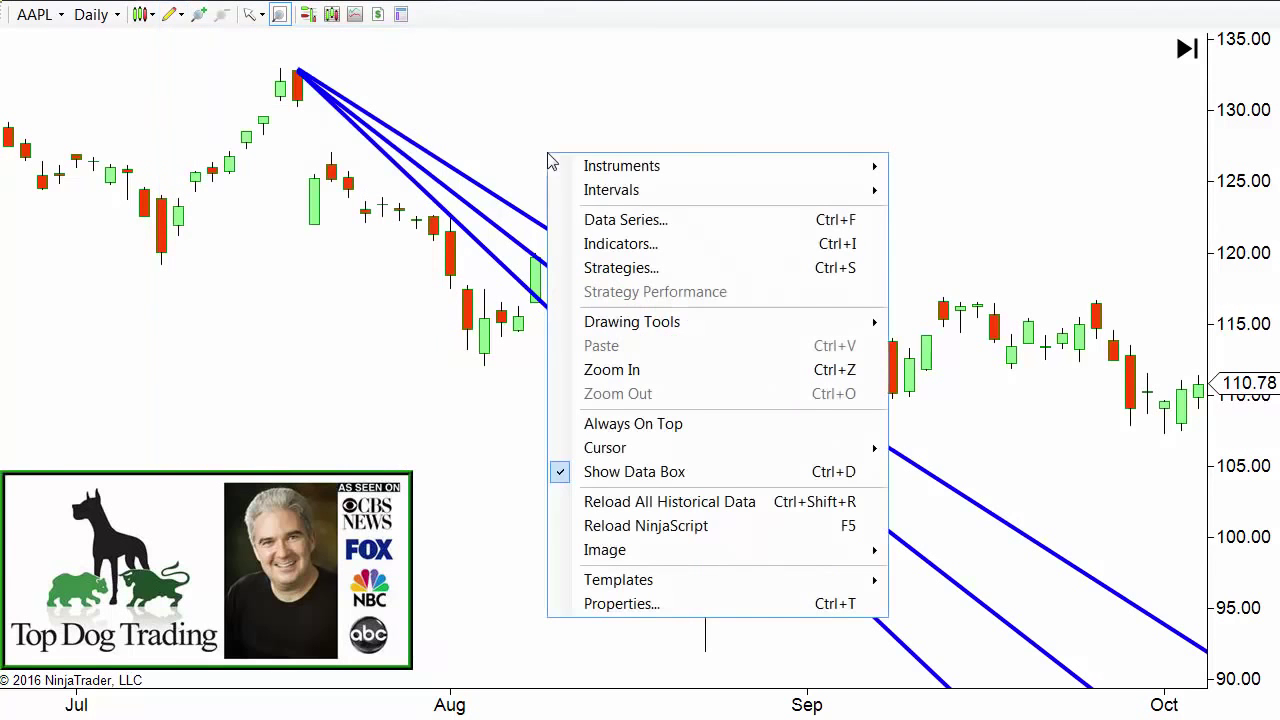
click(628, 243)
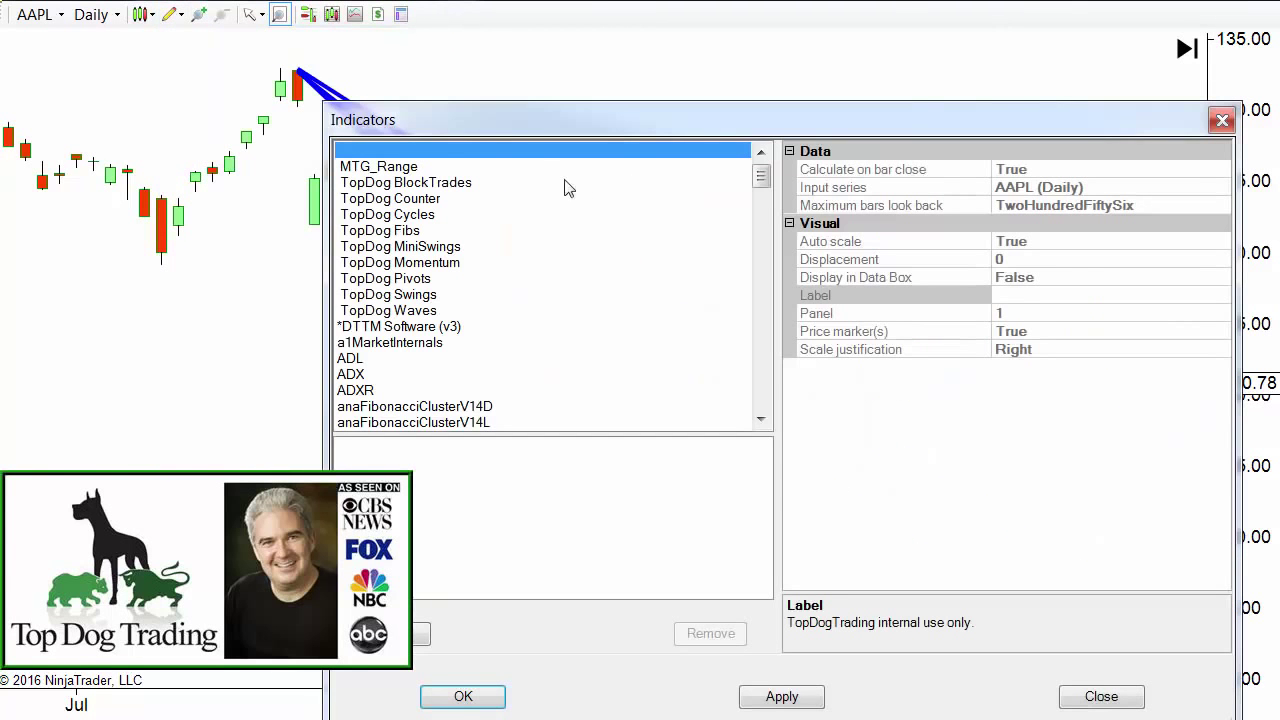
drag(762, 177, 762, 241)
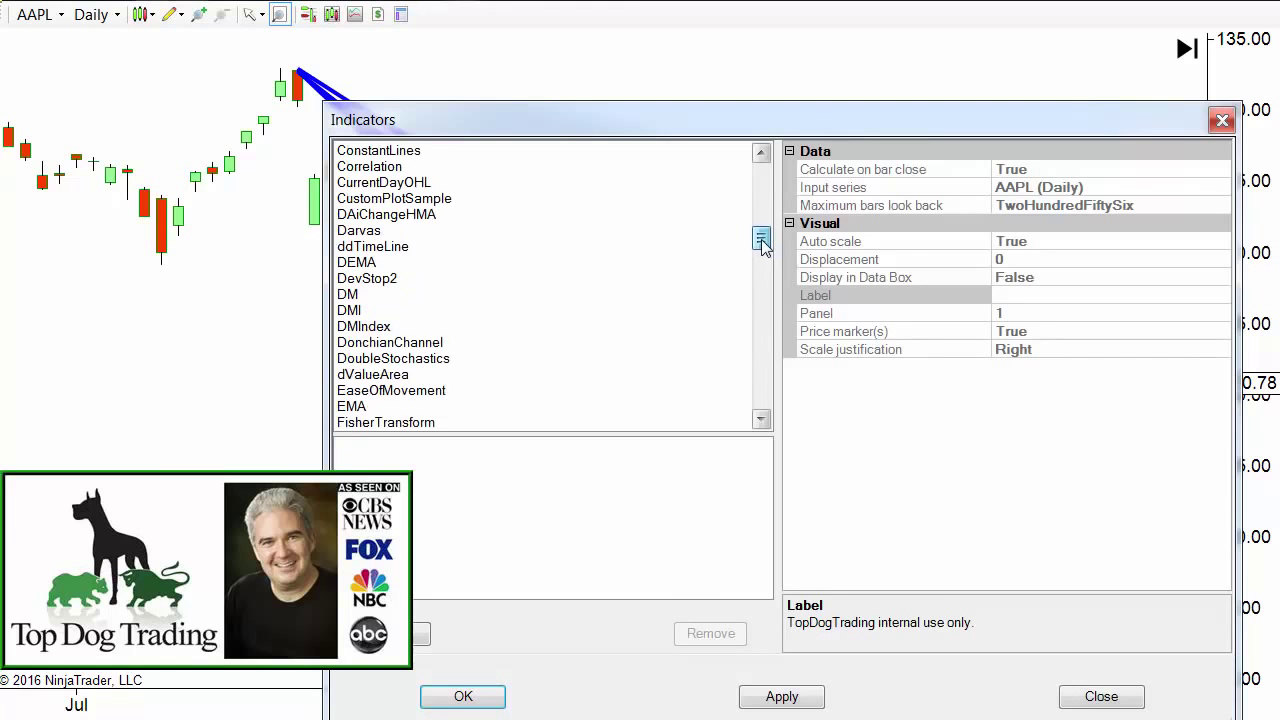
double_click(365, 408)
click(1024, 172)
drag(1024, 172, 990, 174)
text(15)
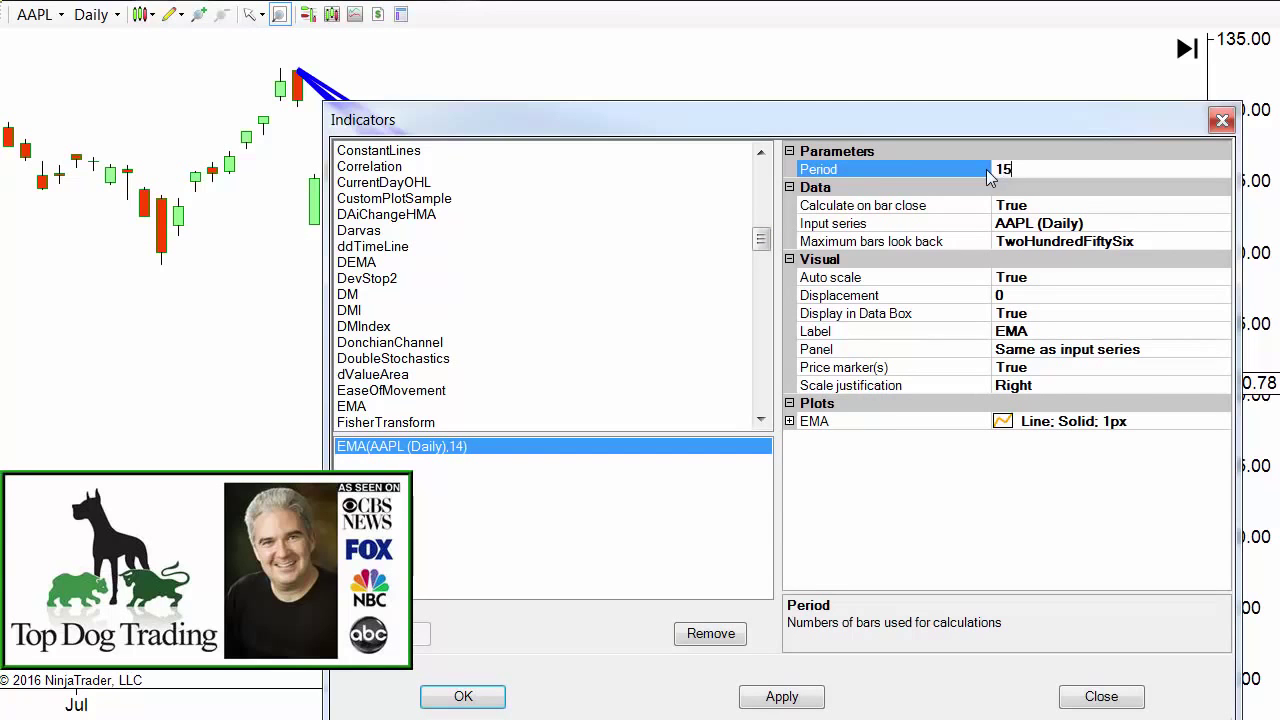
- Set the AAPL EMA plot to black with a width of 3 and apply the indicator to the chart
click(790, 421)
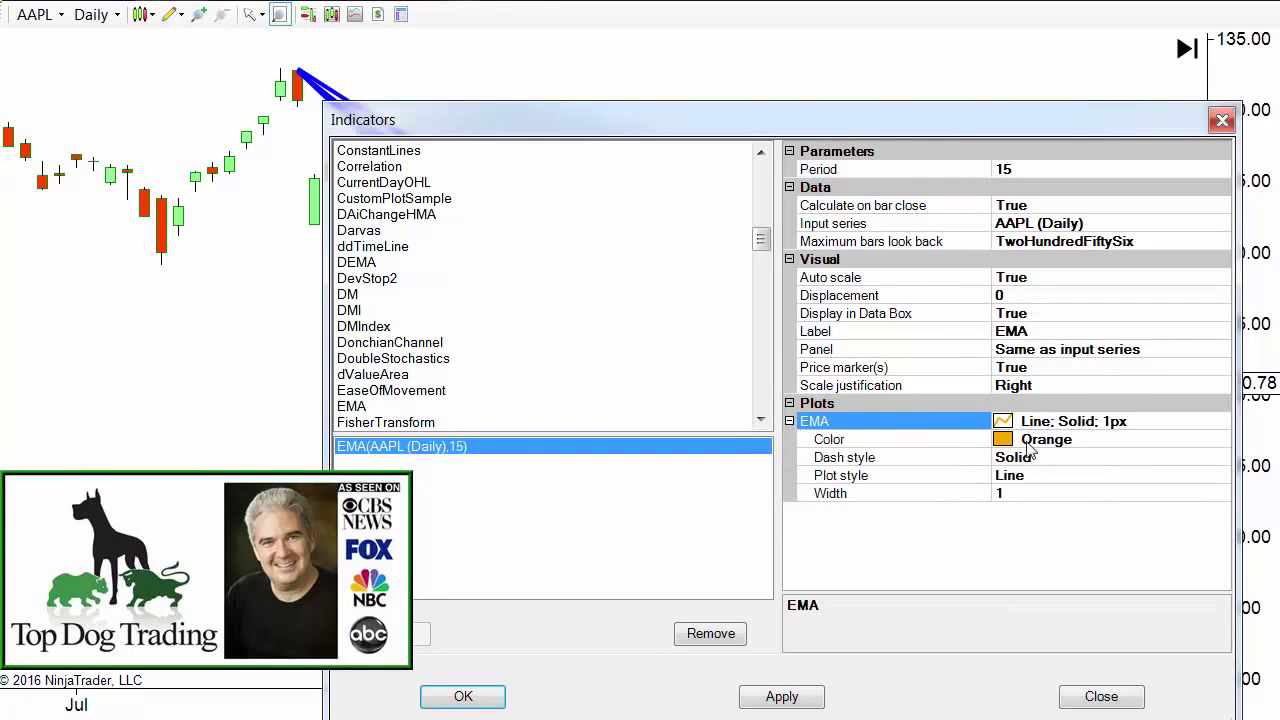
click(1100, 440)
click(1220, 439)
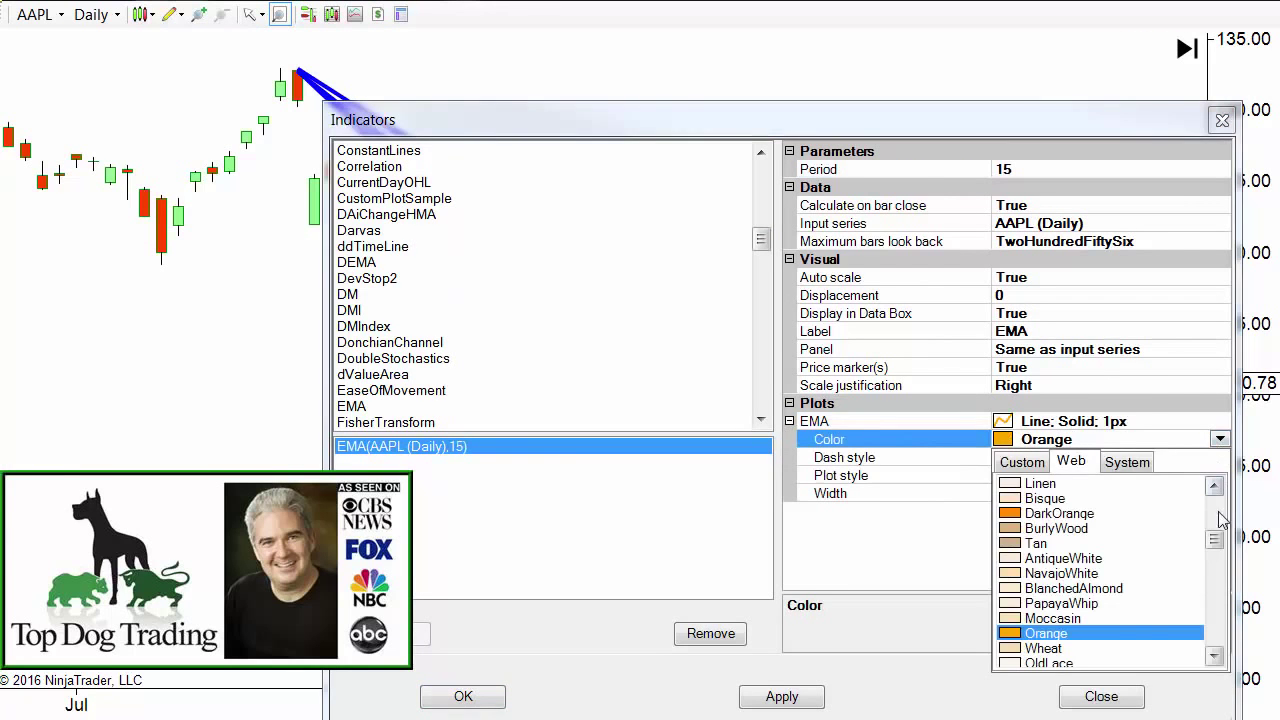
drag(1223, 528, 1216, 490)
click(1078, 498)
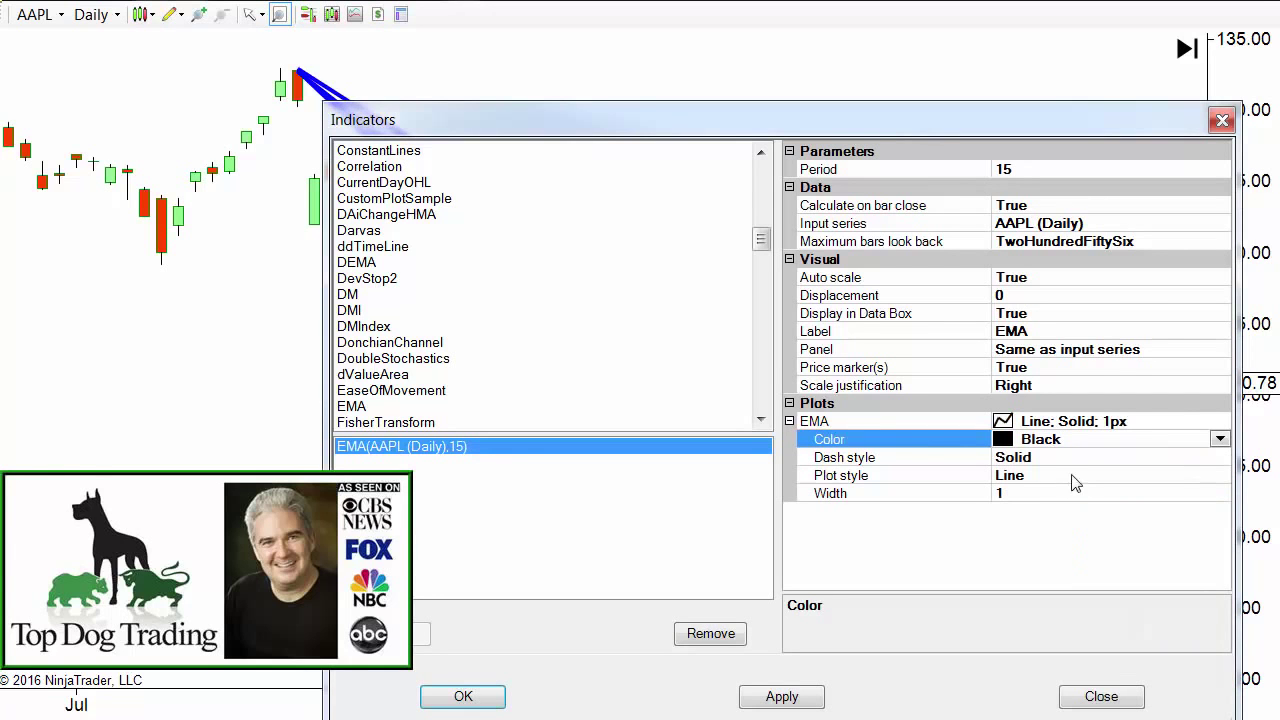
click(1027, 493)
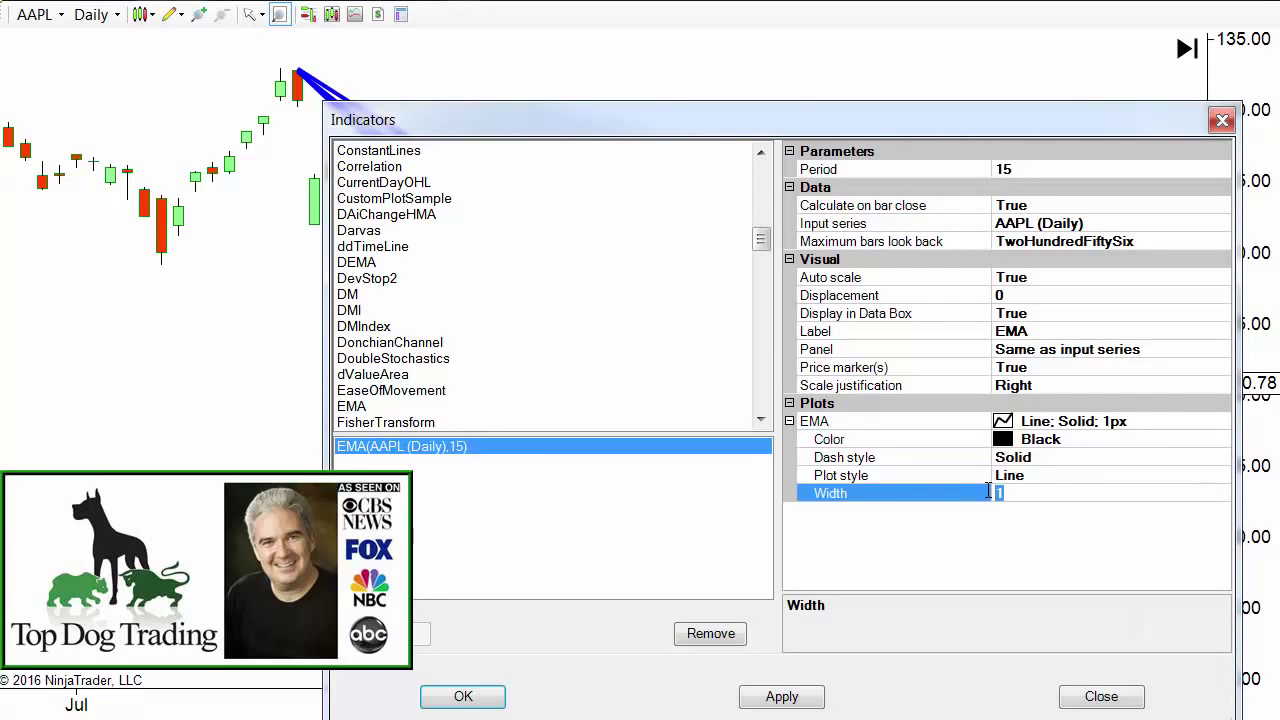
text(3)
click(463, 697)
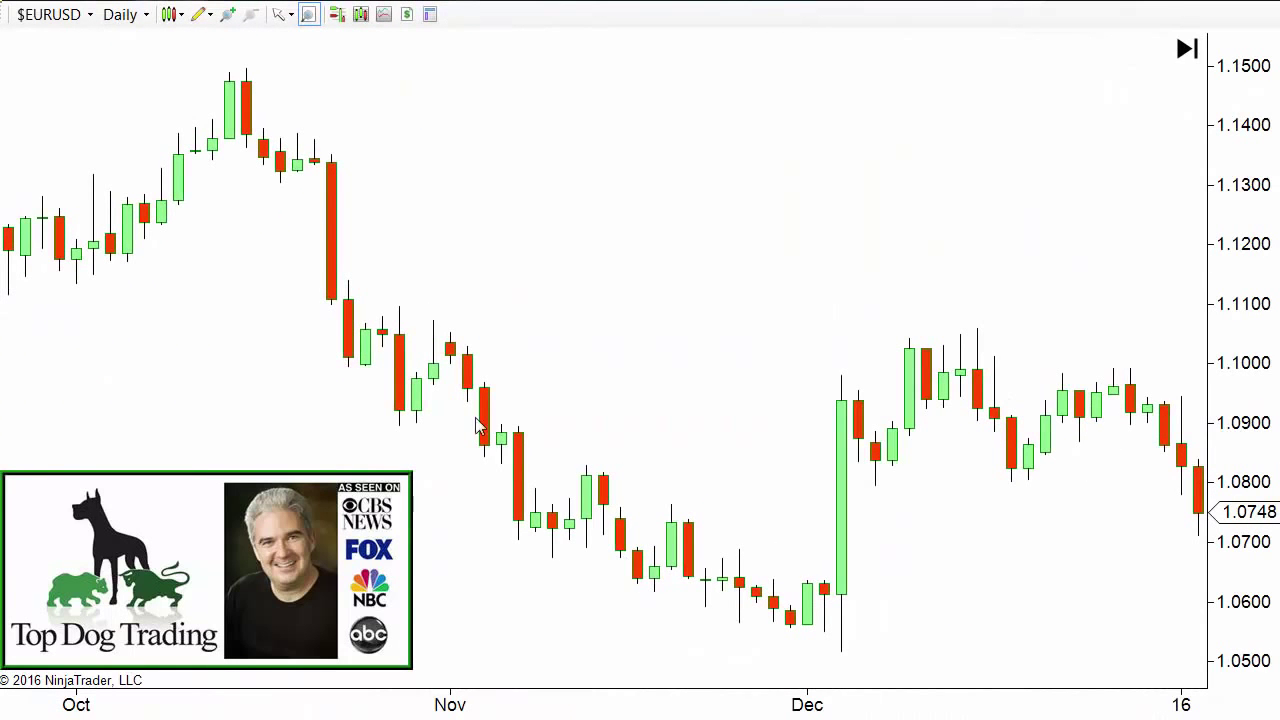
- Draw a ray on the $EURUSD daily chart from the mid-October swing high down through the late-October highs
click(211, 20)
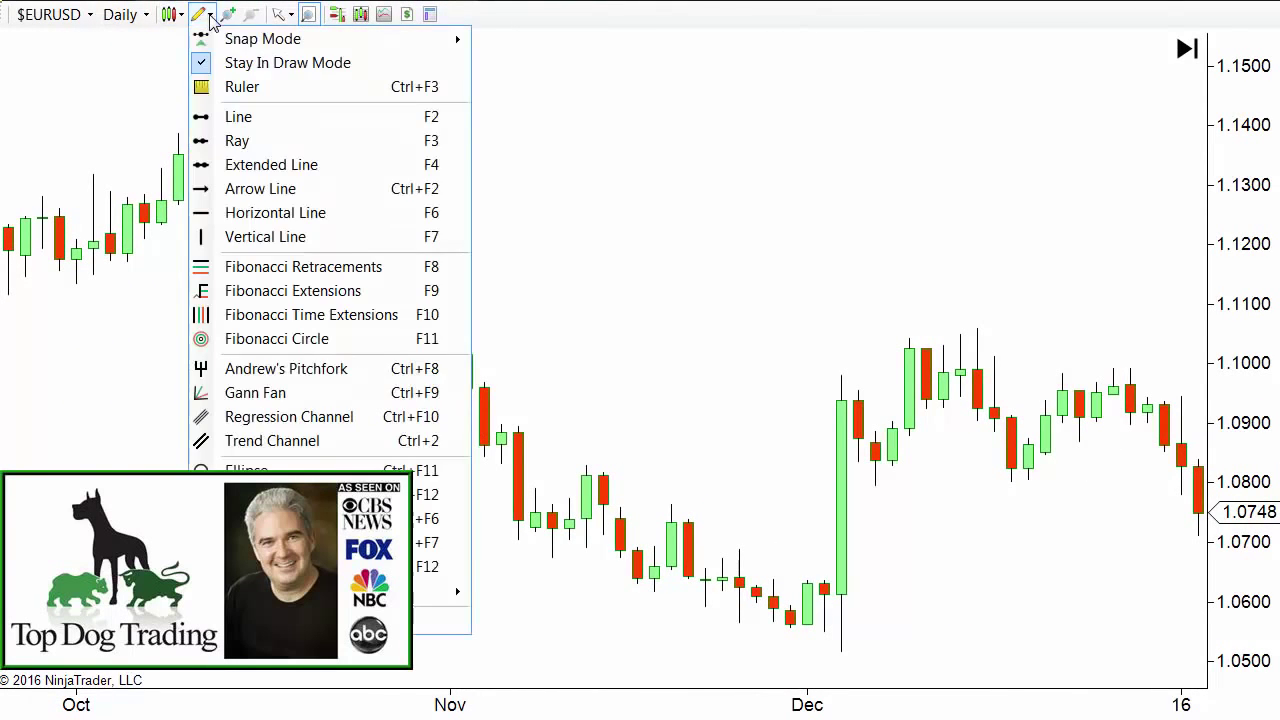
click(248, 145)
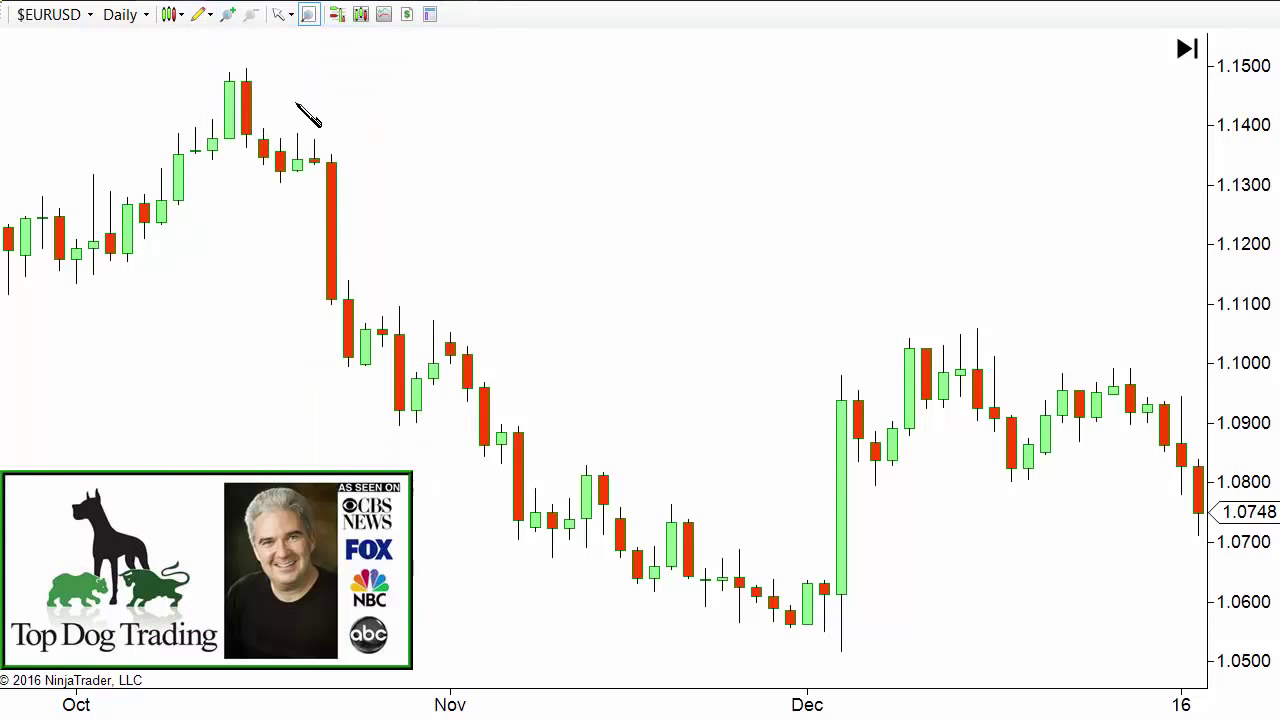
click(247, 70)
click(327, 150)
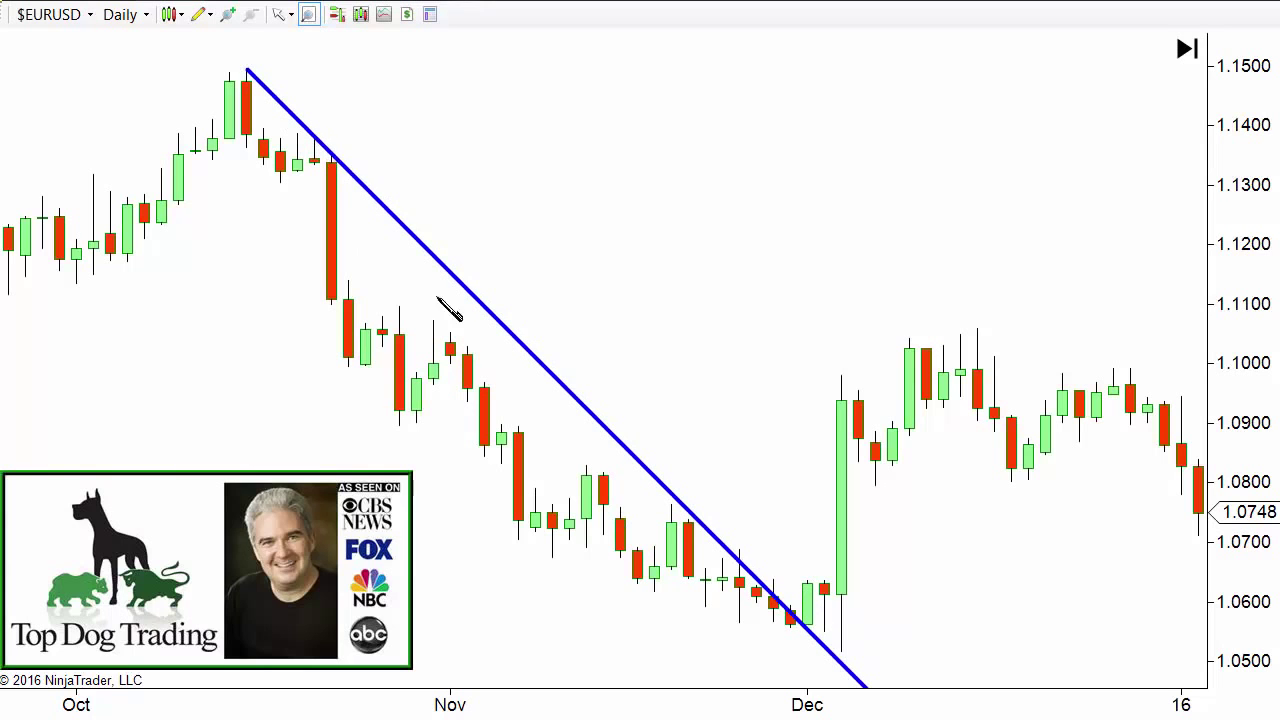
- Draw one ray from the late-October high along the early-November highs and another from the early-November high through the mid-November high
click(332, 157)
click(432, 322)
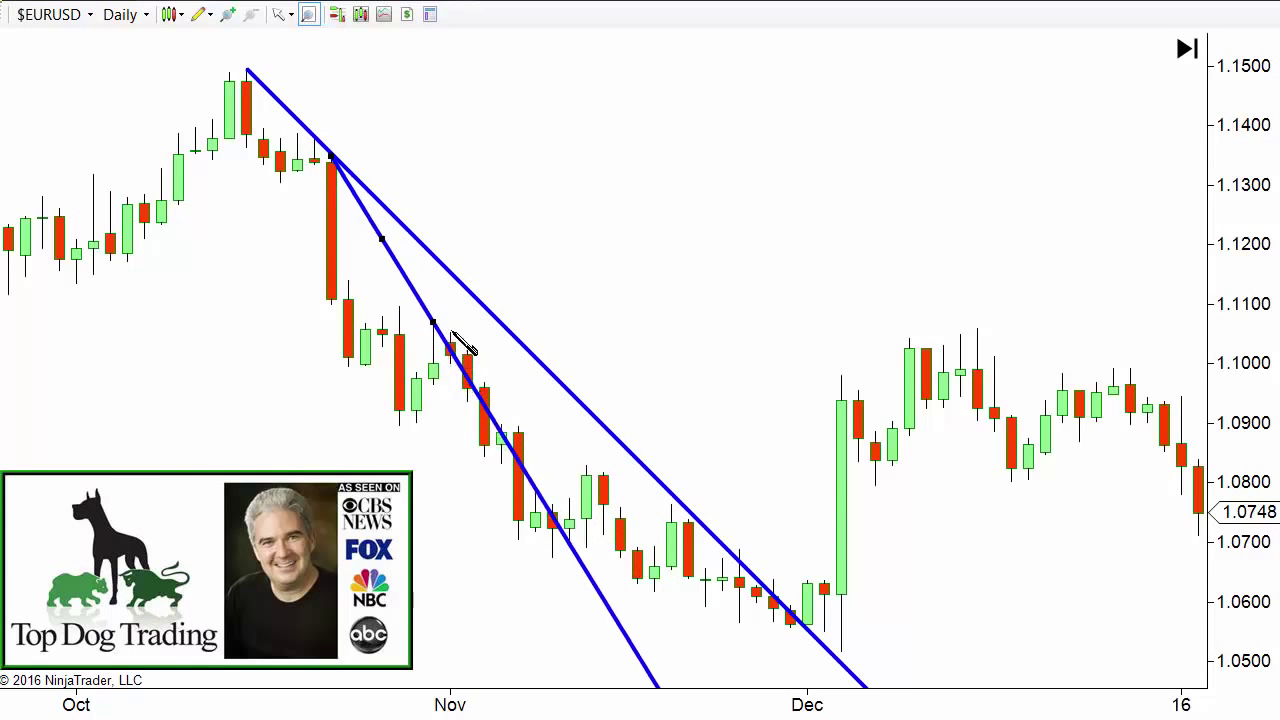
click(466, 340)
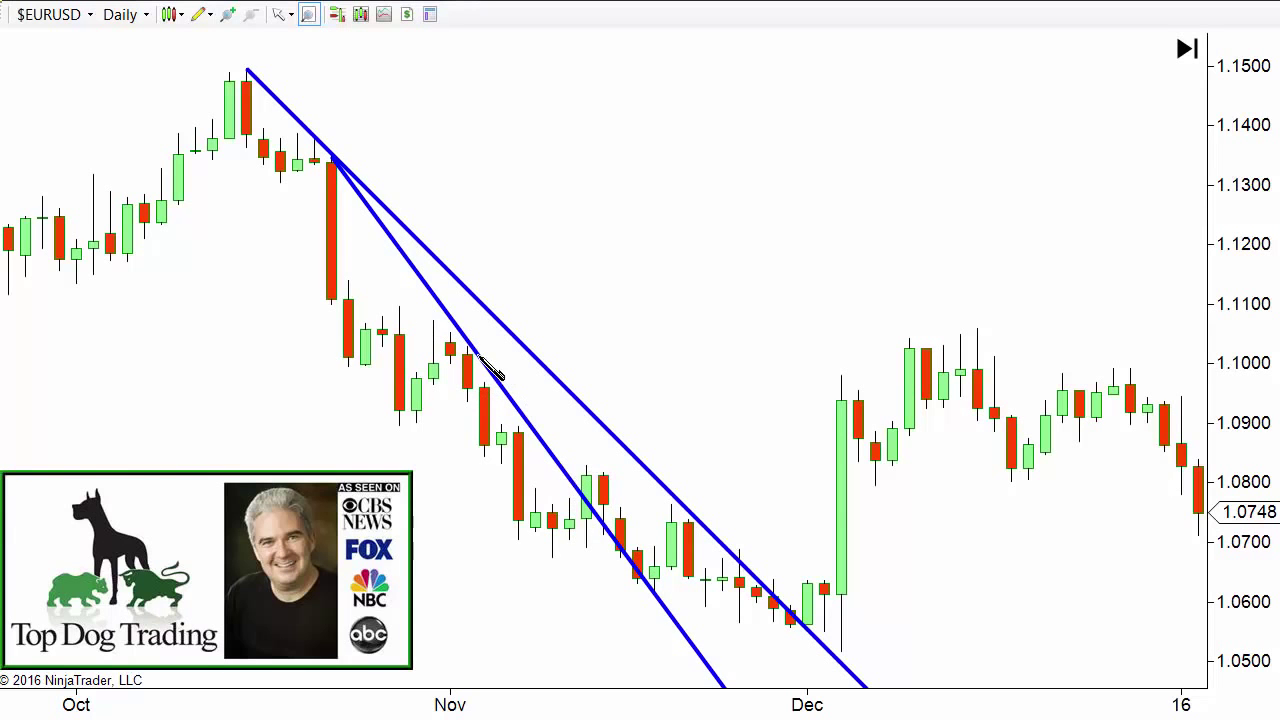
click(450, 334)
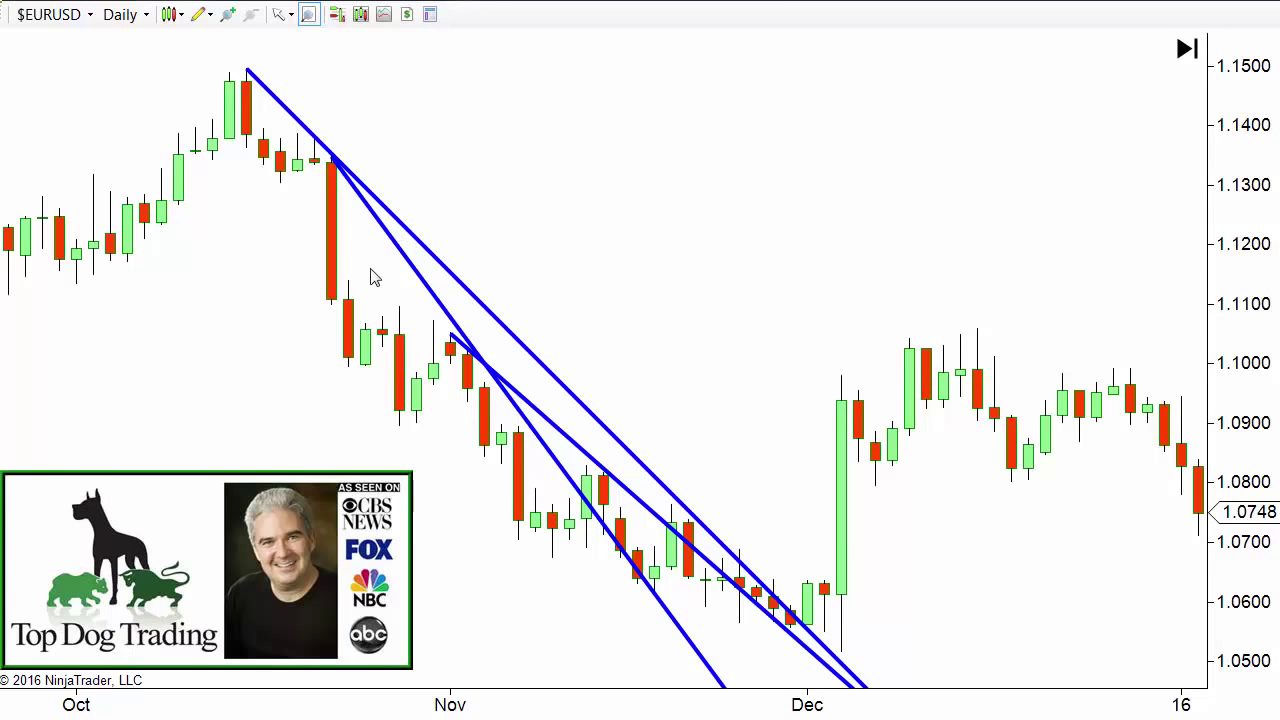
- Add an EMA indicator to the $EURUSD daily chart and set its period to 15
right_click(457, 150)
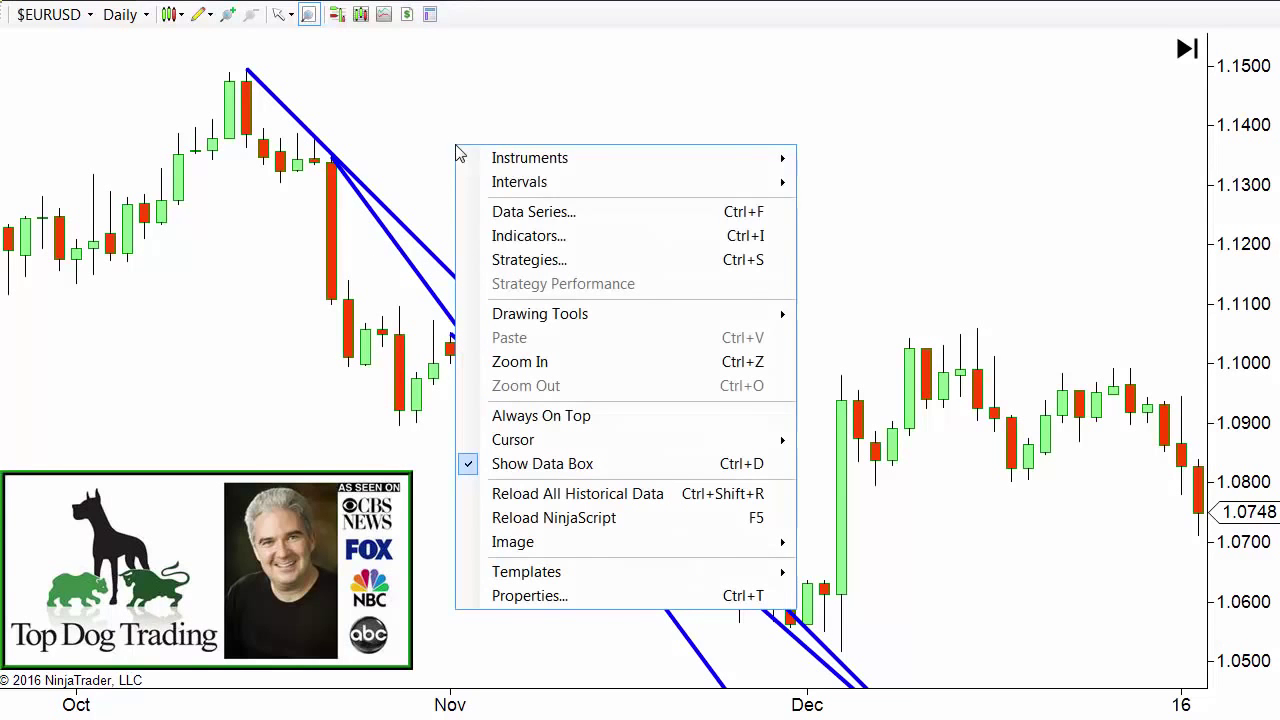
click(550, 240)
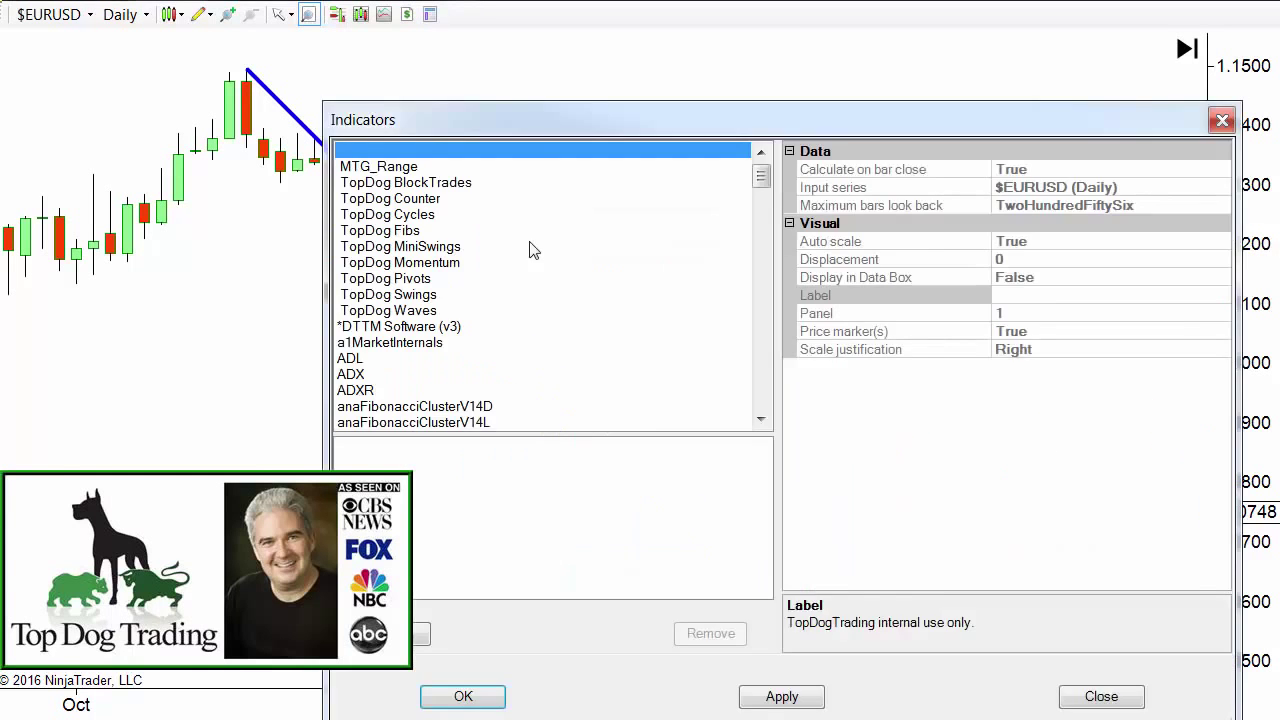
click(766, 301)
click(765, 303)
click(761, 344)
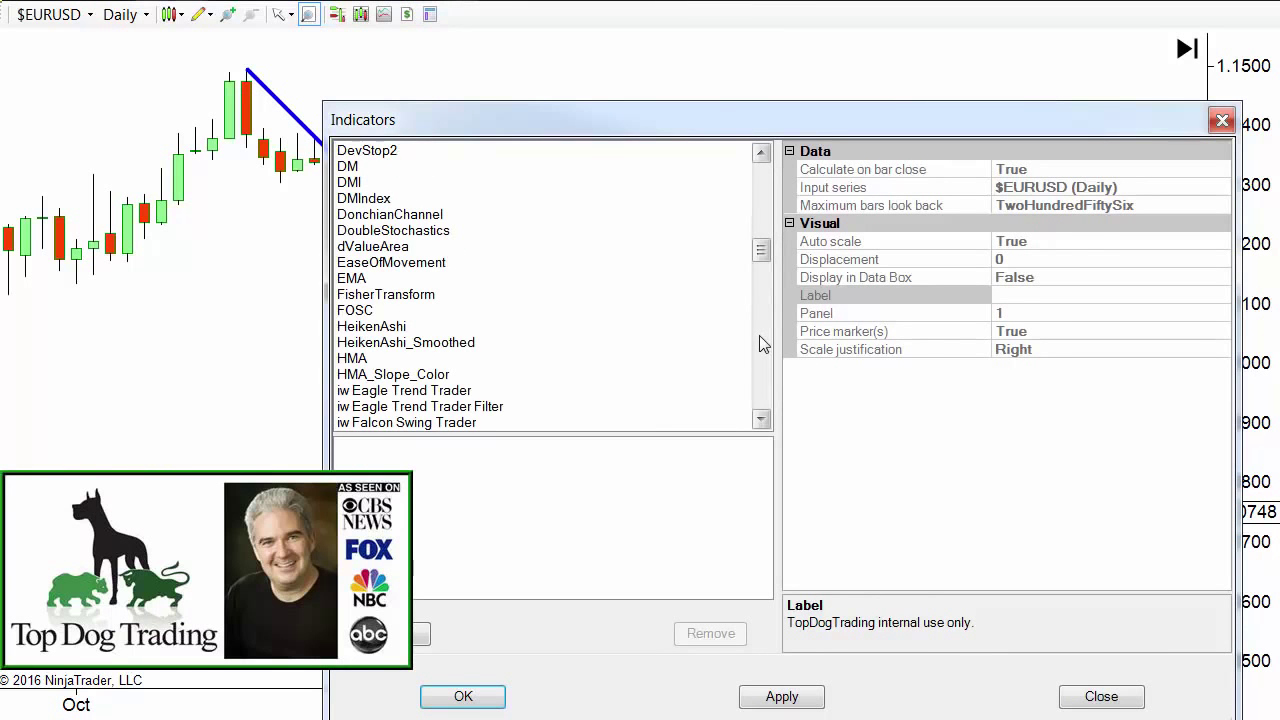
double_click(352, 279)
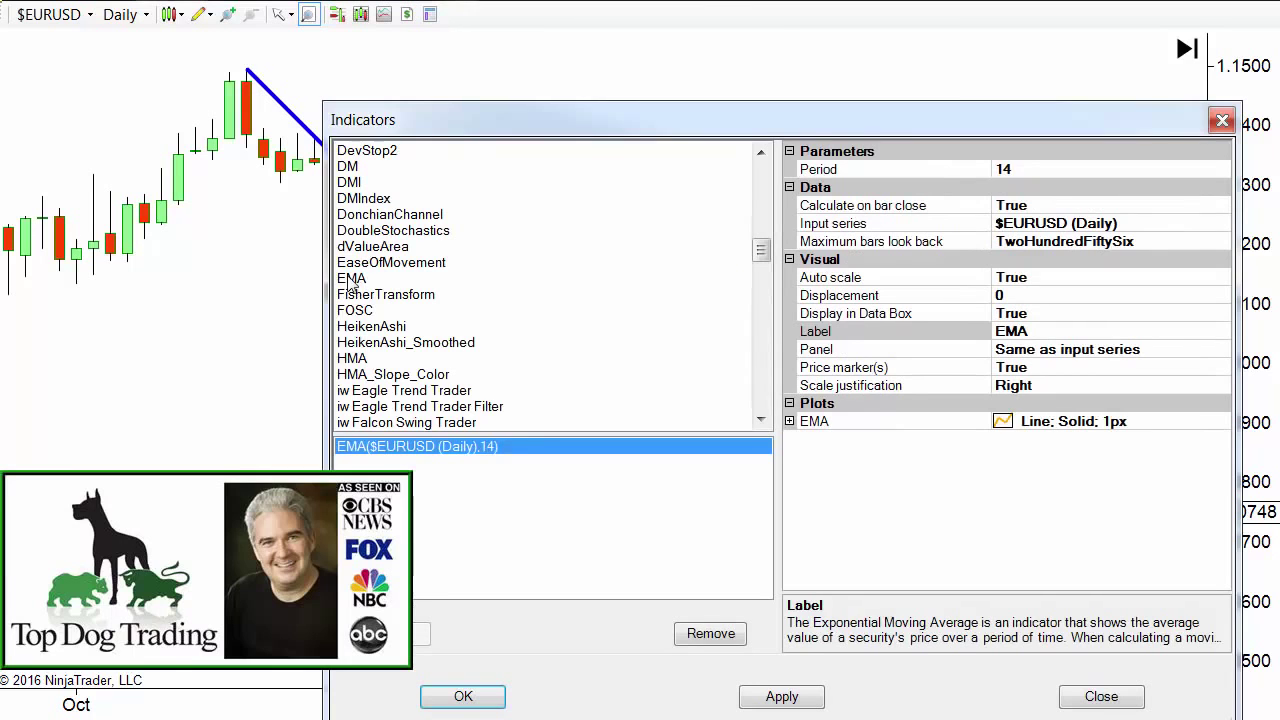
click(1004, 170)
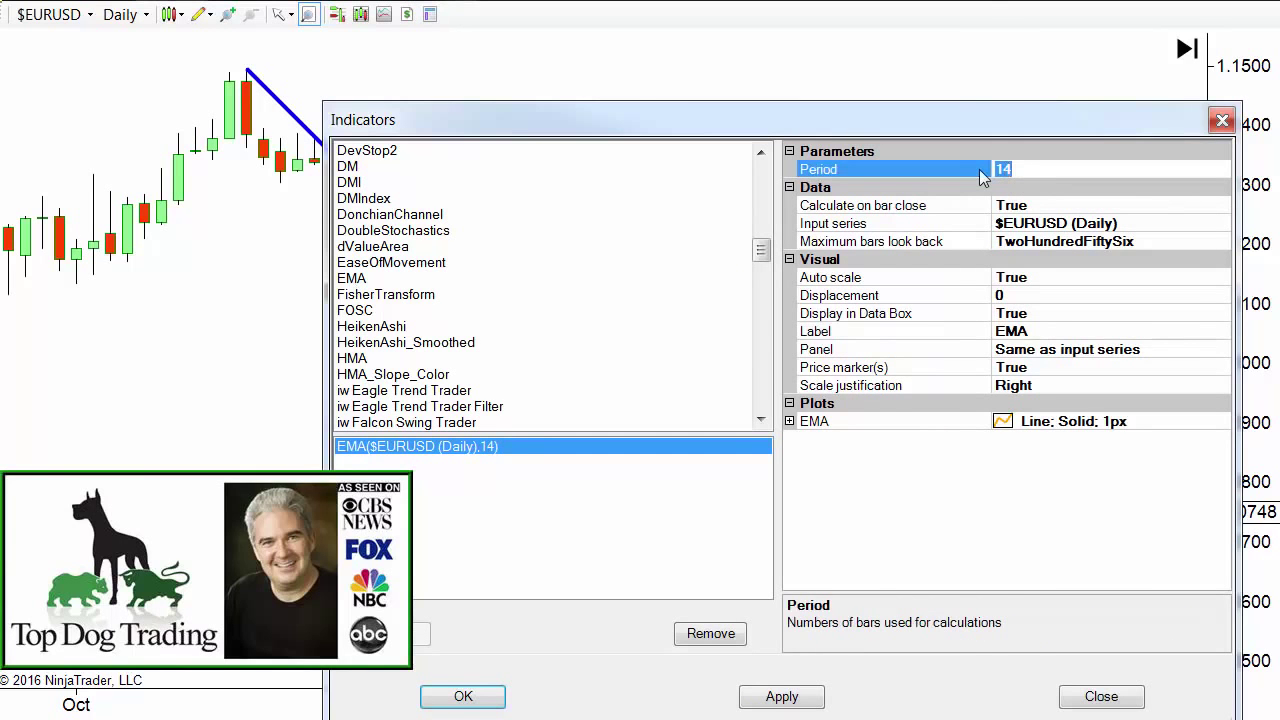
text(15)
- Set the $EURUSD EMA plot to black with a width of 2 and apply the indicator to the chart
click(790, 421)
click(1100, 440)
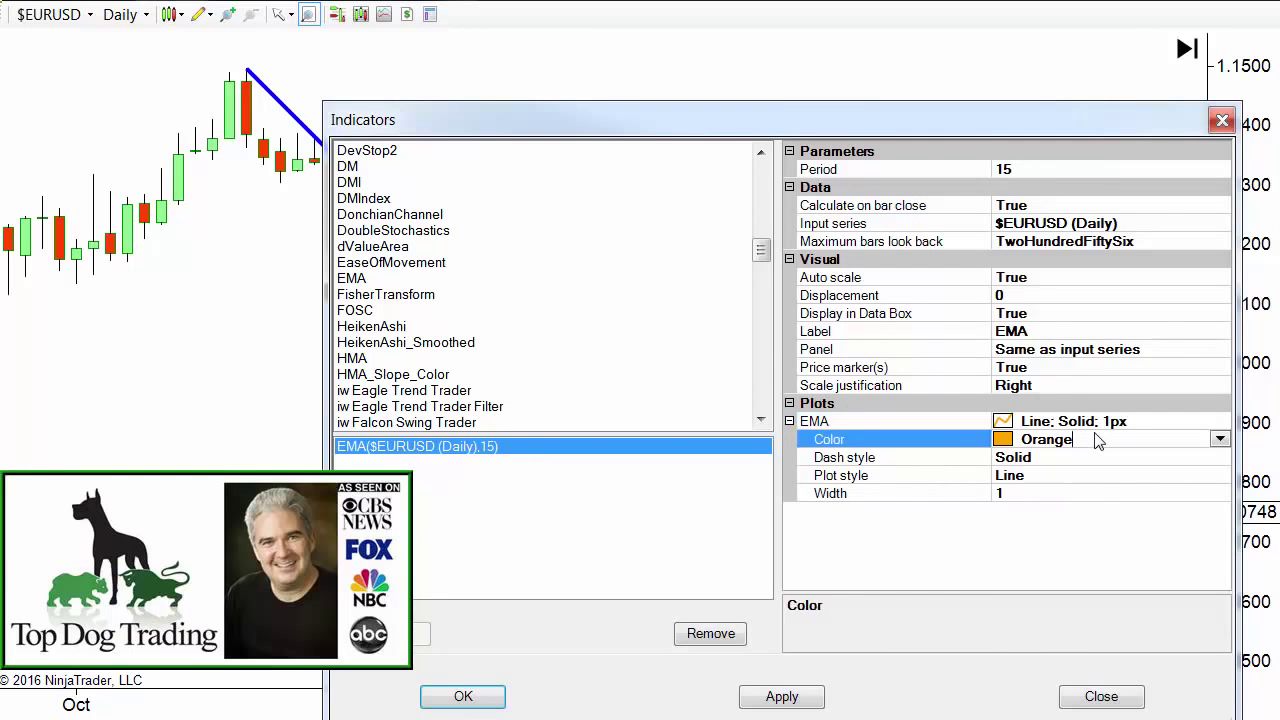
click(1220, 440)
scroll(1220, 499, up, 10)
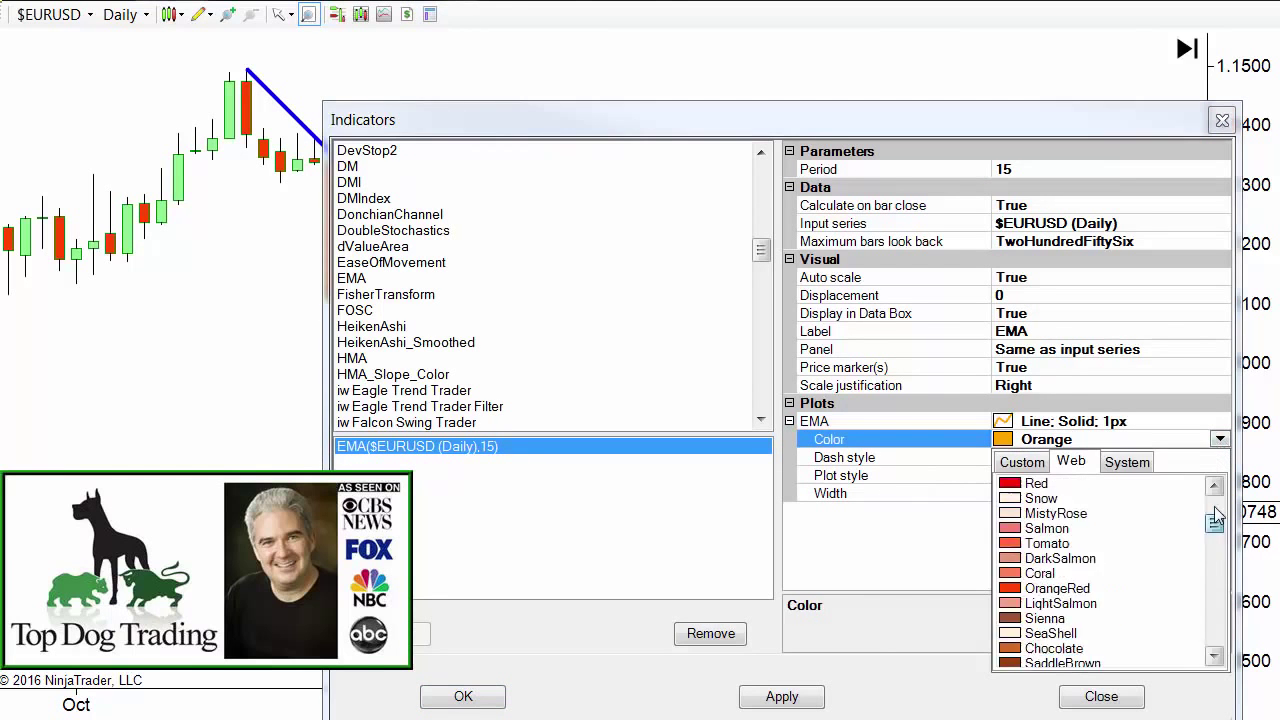
click(1073, 498)
click(1028, 491)
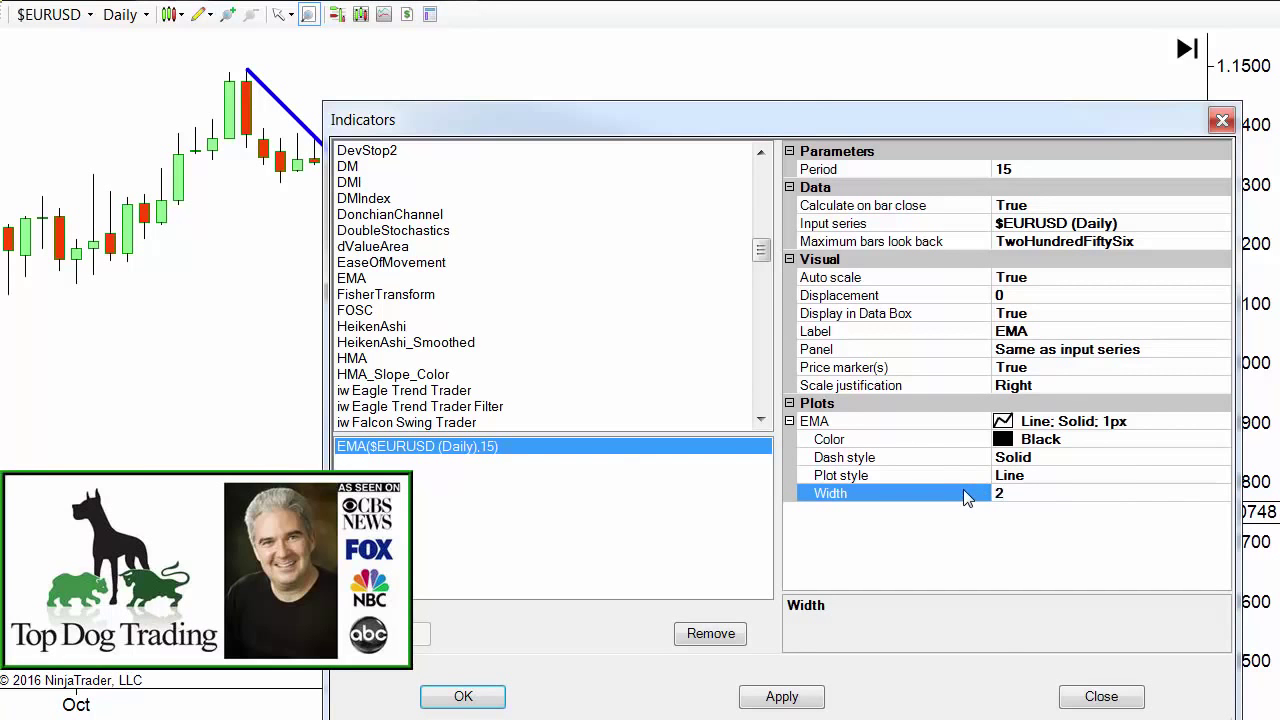
text(2)
click(489, 697)
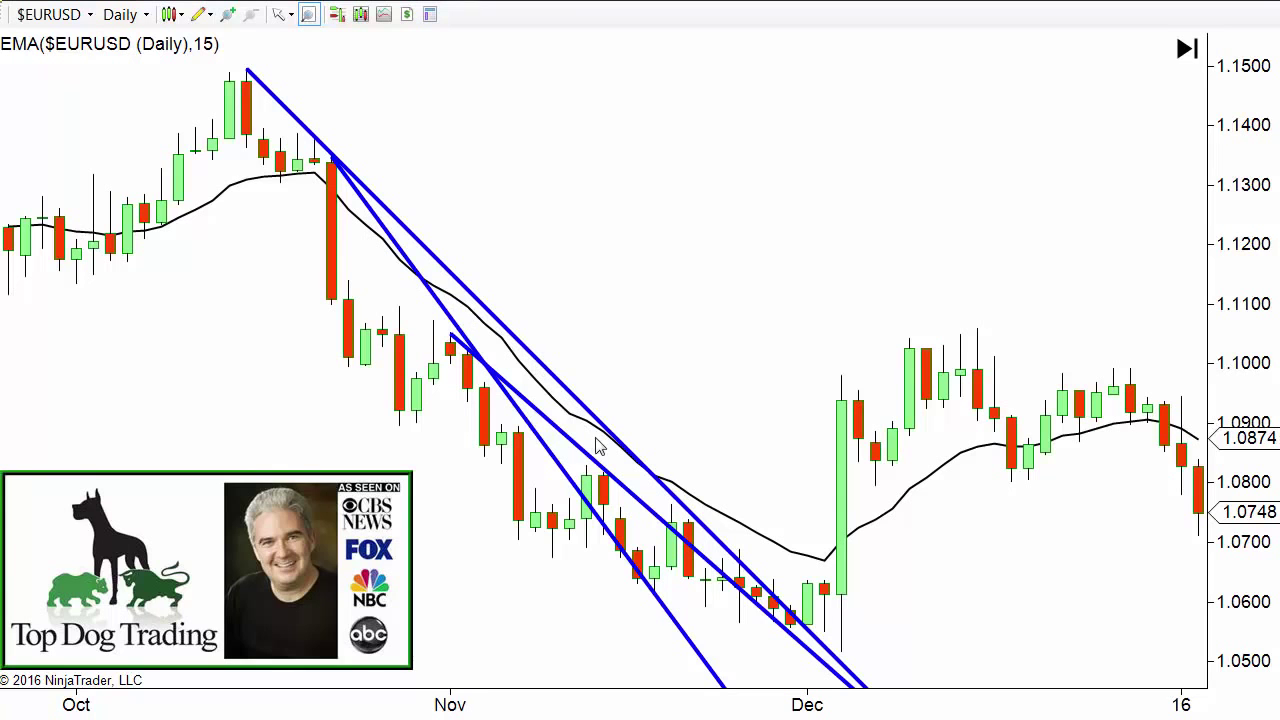
- Thicken the existing $EURUSD EMA line by setting its plot width to 4
right_click(226, 197)
click(300, 279)
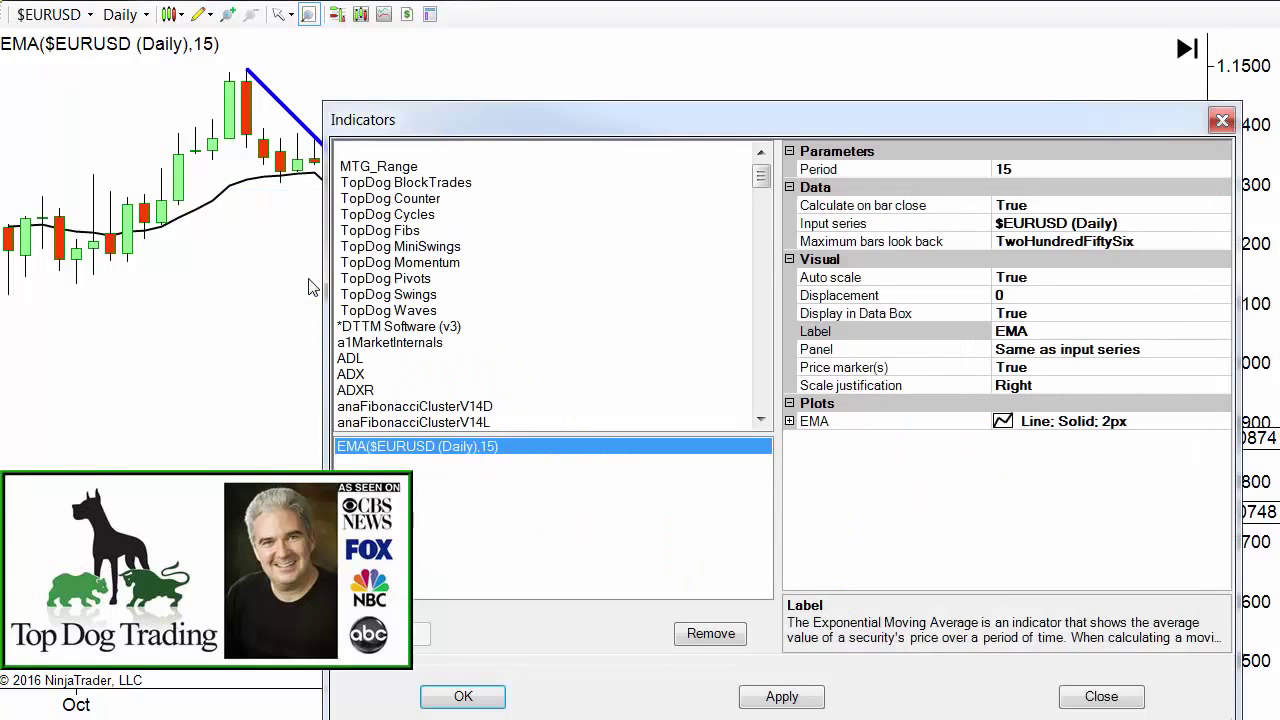
click(797, 423)
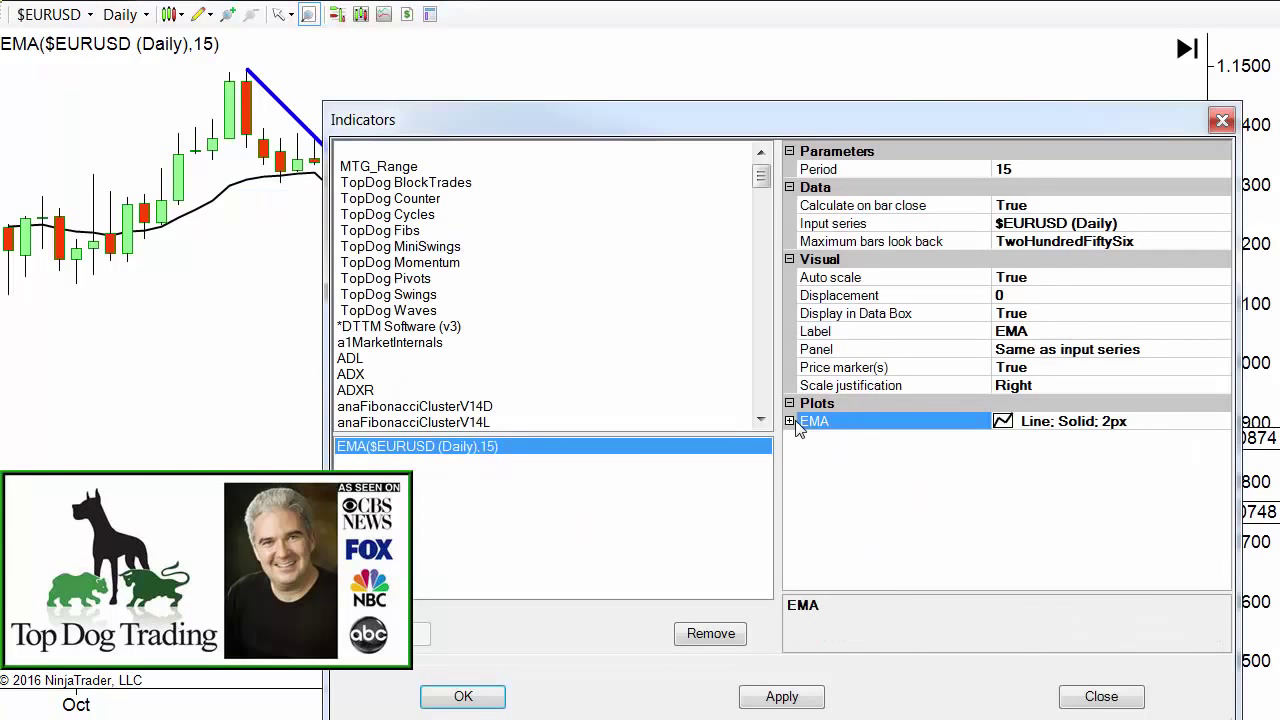
click(790, 421)
click(1000, 493)
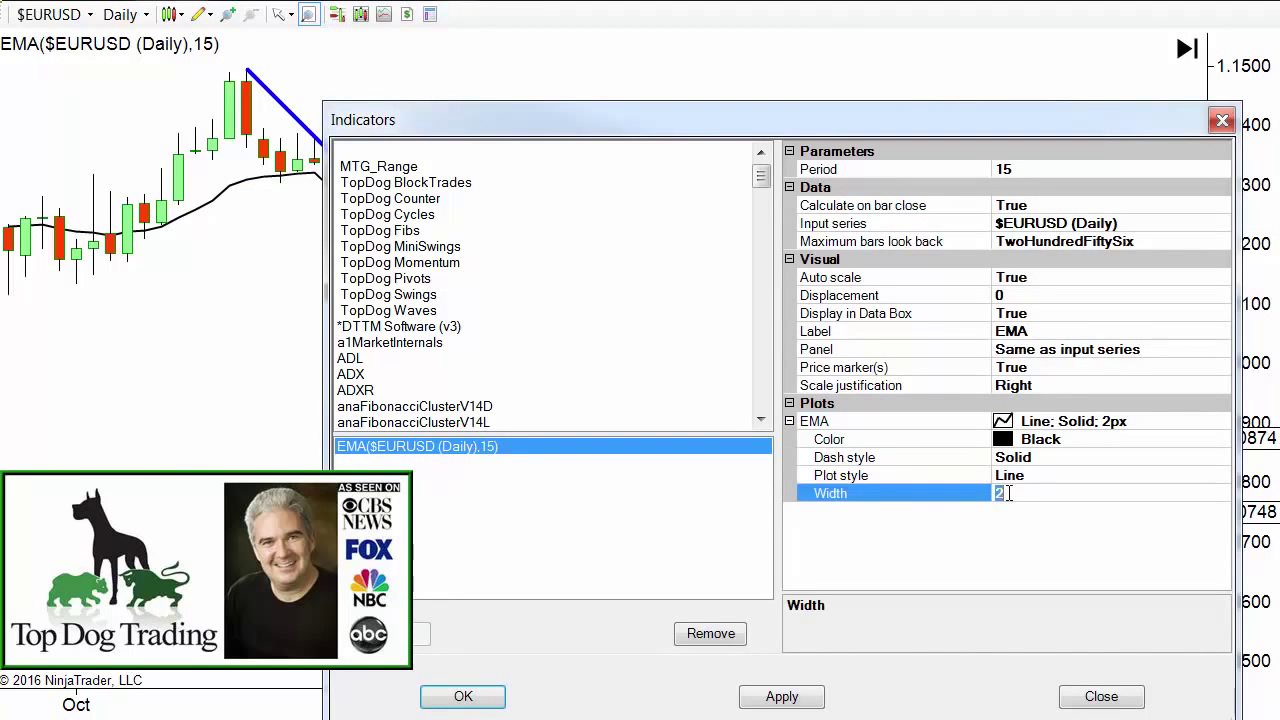
text(4)
click(463, 696)
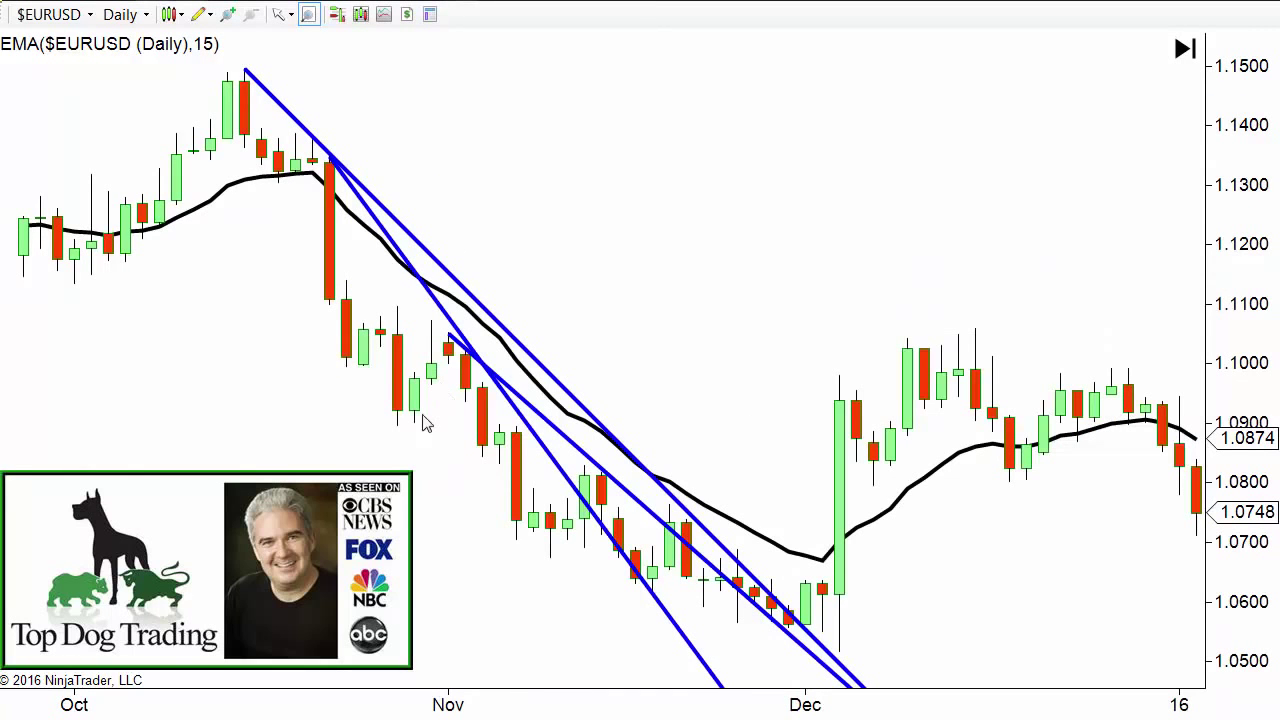